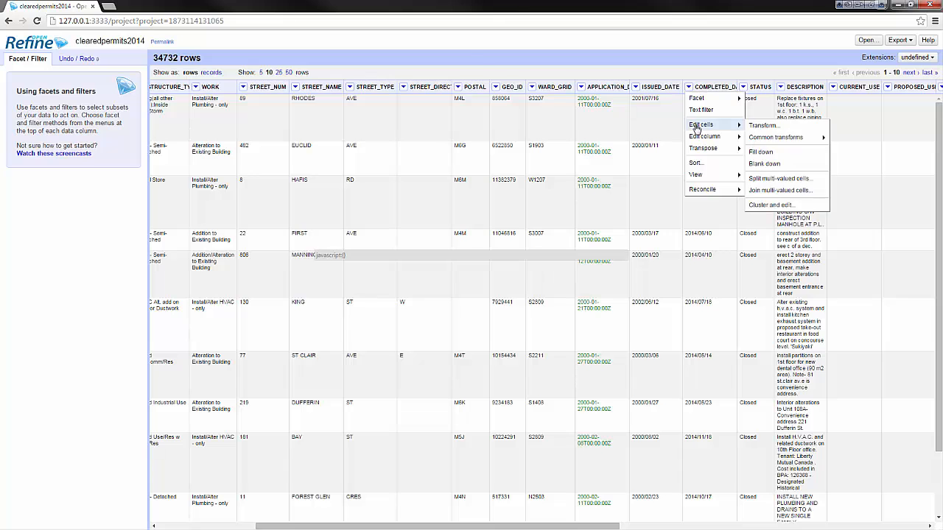
# Step: Convert the cells of the COMPLETED_DATE column to dates
pyautogui.moveTo(777, 137)
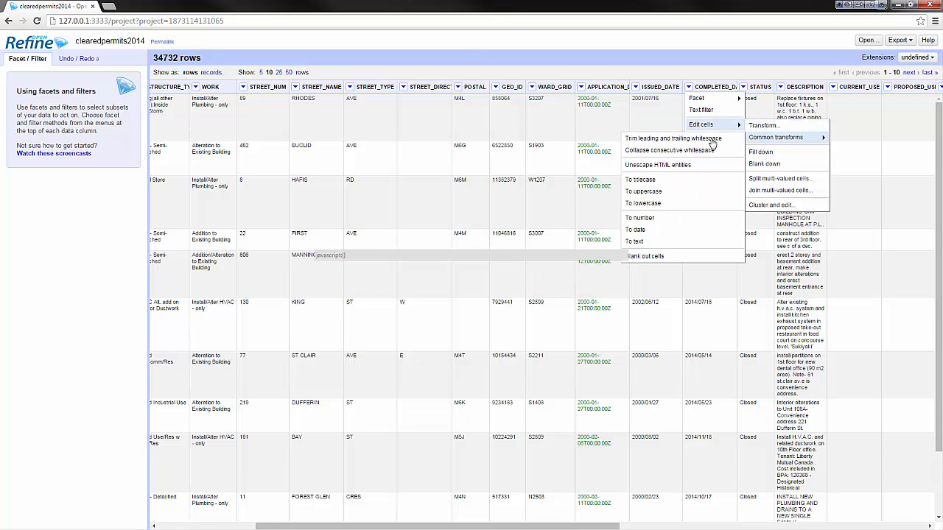
pyautogui.click(636, 230)
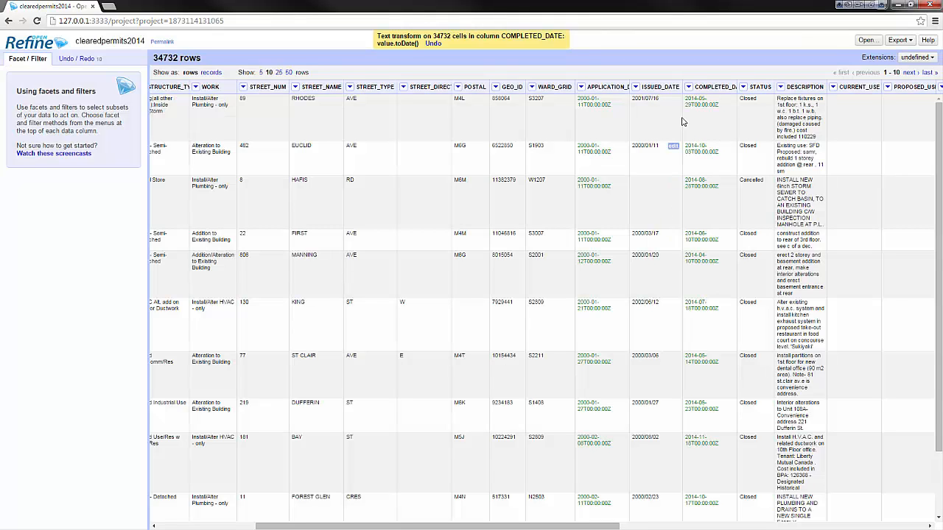
# Step: Start a new column based on COMPLETED_DATE with the expression diff(value,cells['APPLICATION_DATE'].value, "months")
pyautogui.click(689, 87)
pyautogui.moveTo(704, 139)
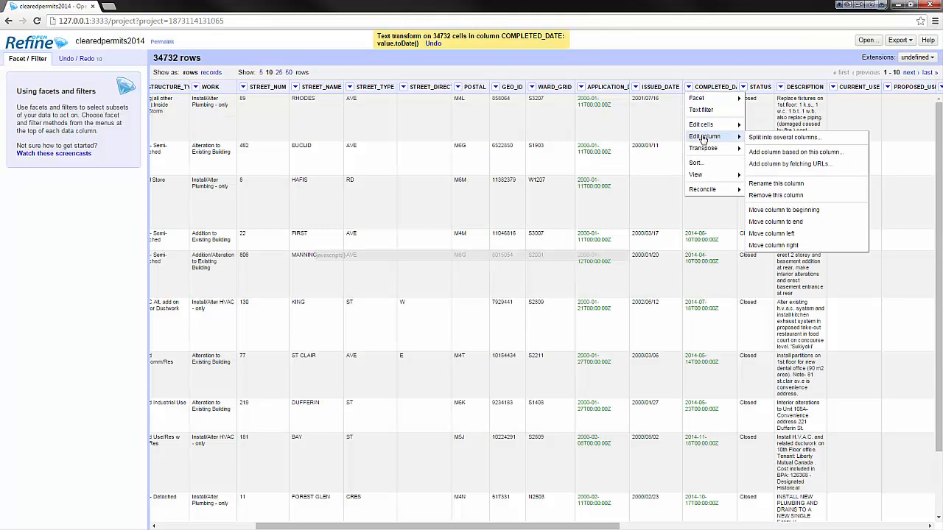
pyautogui.click(782, 152)
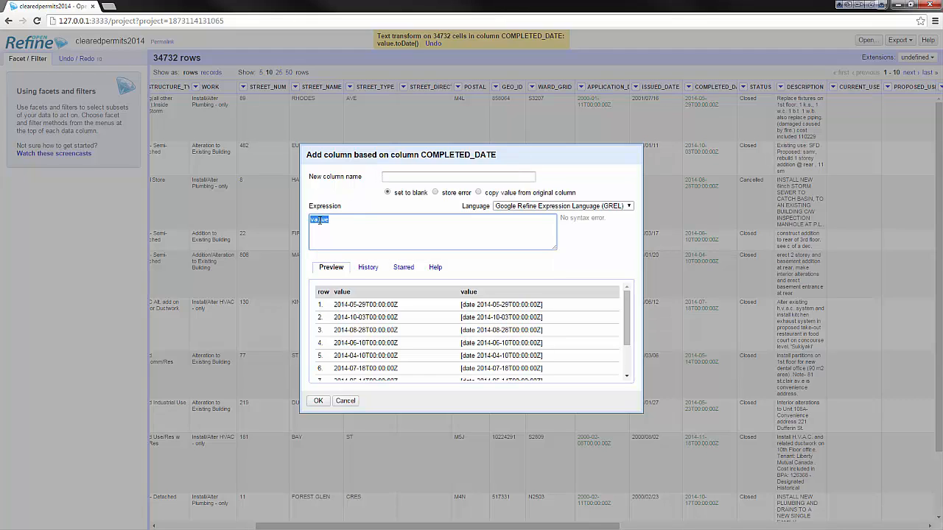
pyautogui.write('diff')
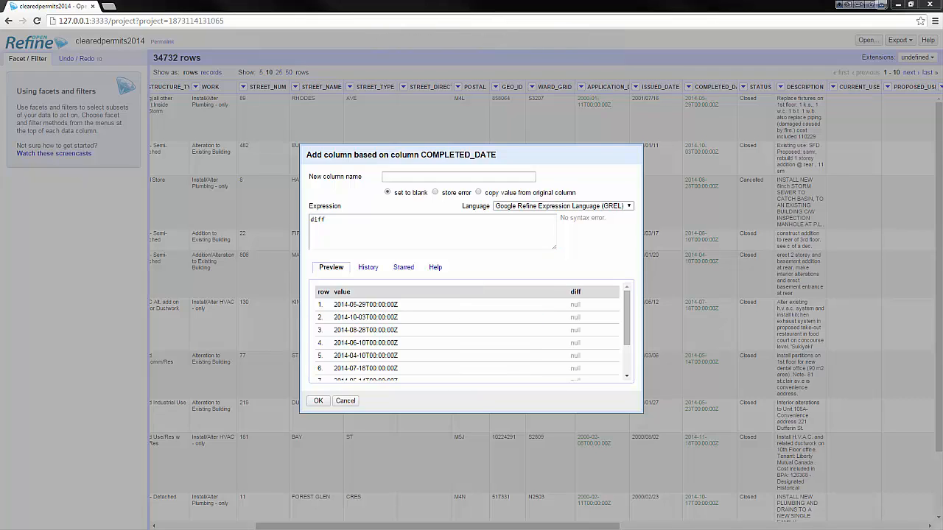
pyautogui.click(336, 231)
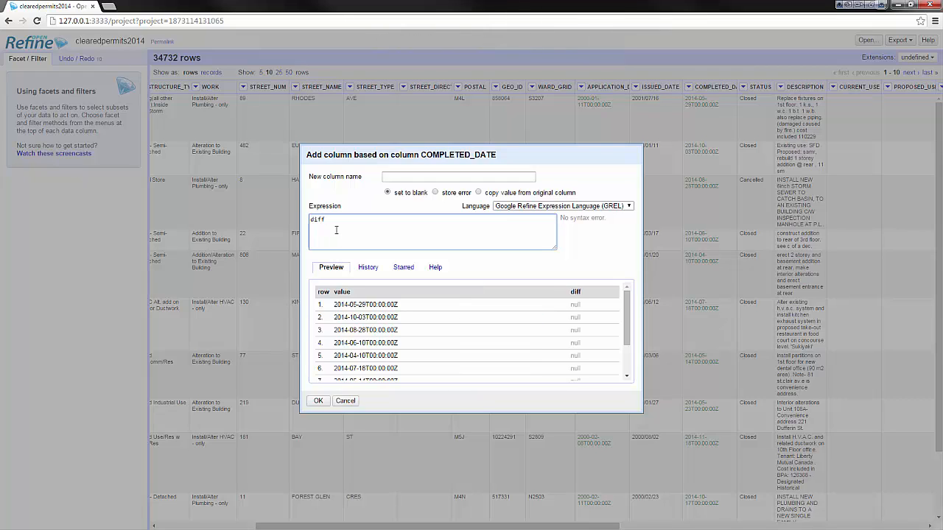
pyautogui.write('(')
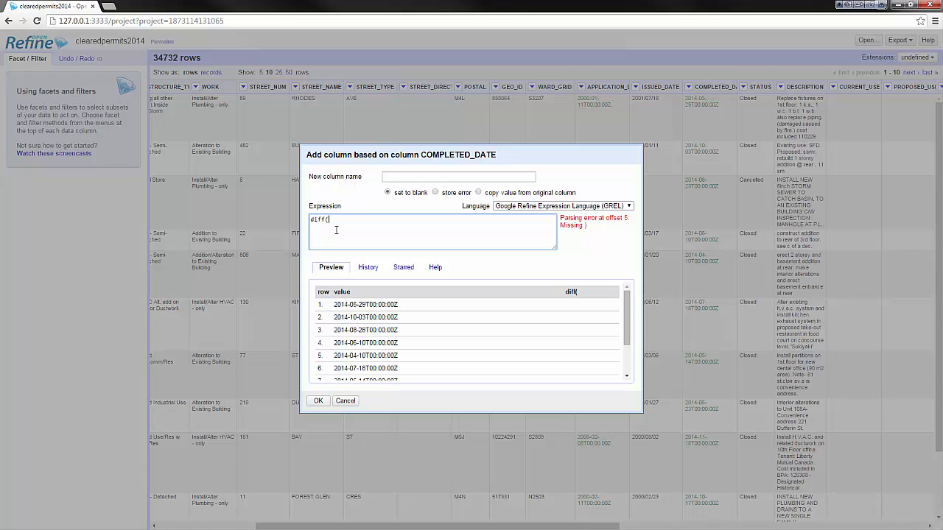
pyautogui.write("value,cells['APPLICATIO")
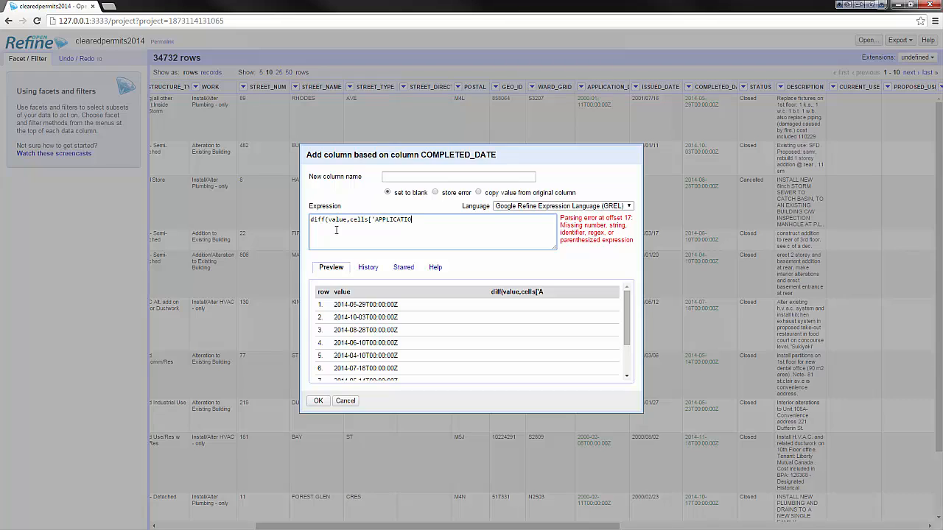
pyautogui.write('N_DATE')
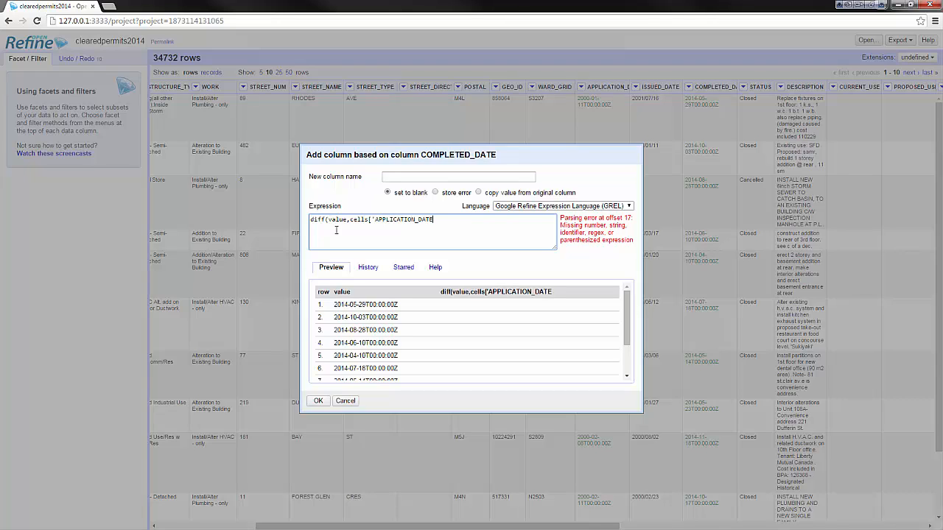
pyautogui.write("'].value")
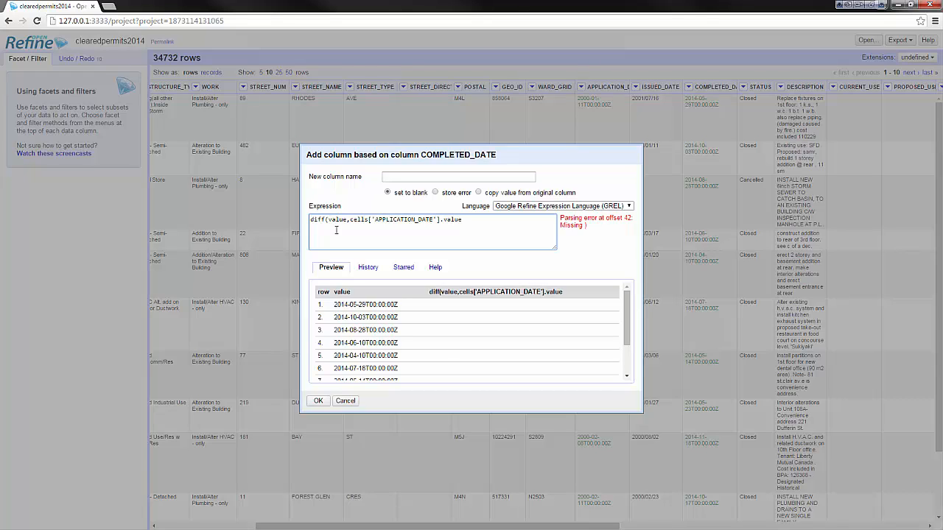
pyautogui.write(', "m')
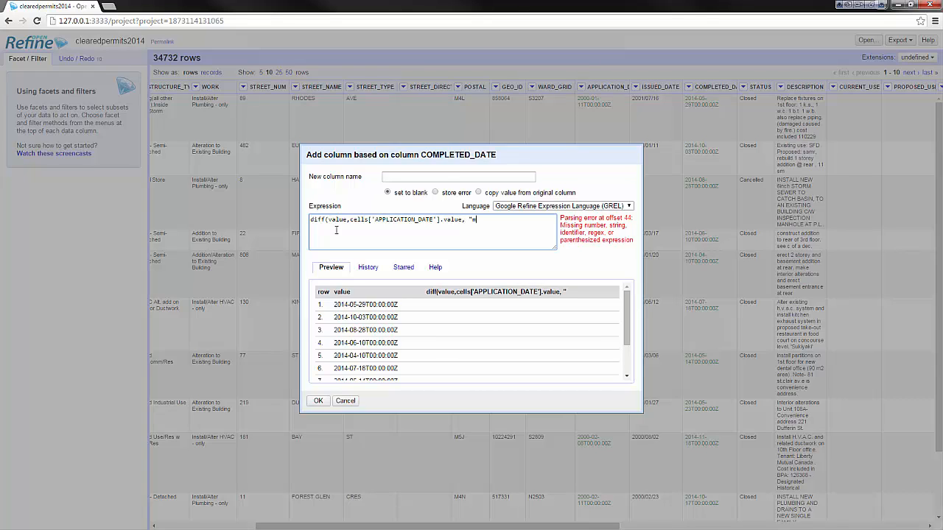
pyautogui.write('onths"')
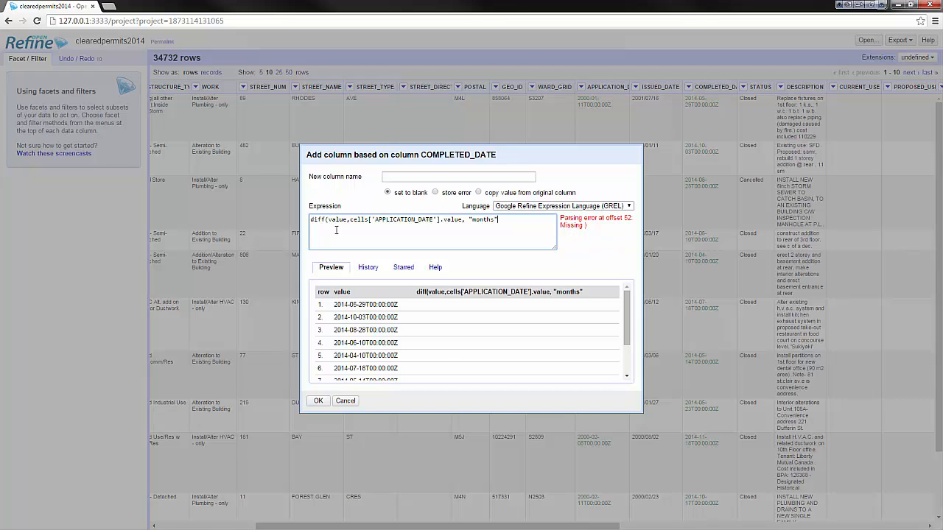
pyautogui.write(')')
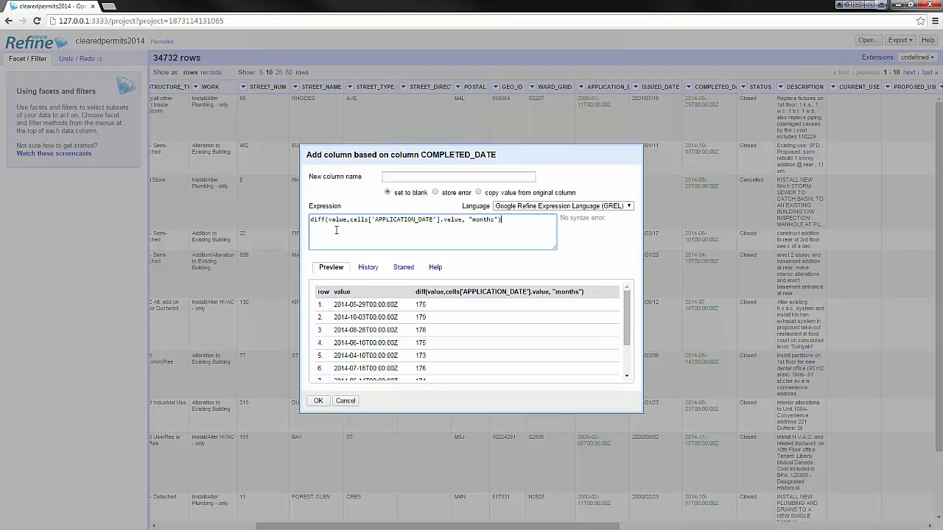
# Step: Name the new column Project Duration and create it
pyautogui.click(395, 176)
pyautogui.write('Project Dura')
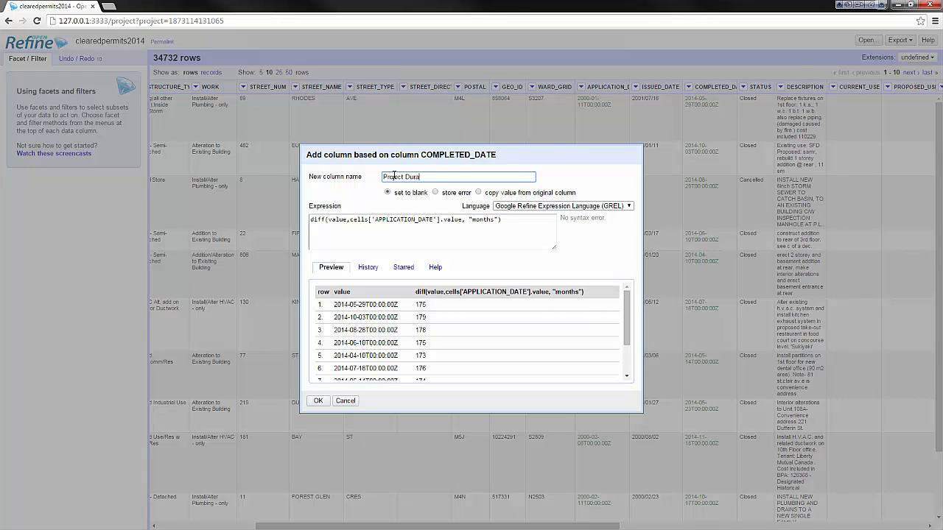
pyautogui.write('tion')
pyautogui.click(318, 401)
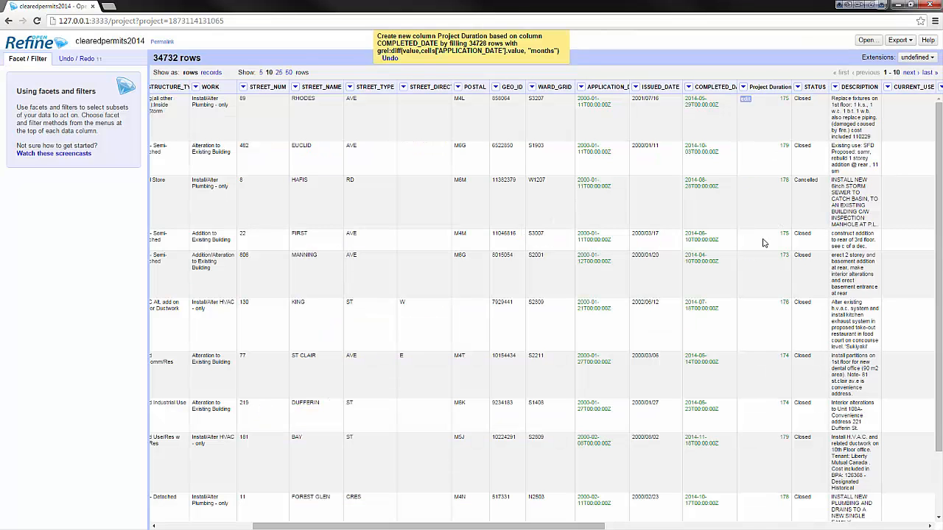
# Step: Start another column based on COMPLETED_DATE with the expression diff(now(),value,'weeks')
pyautogui.scroll(-1, 764, 243)
pyautogui.scroll(1, 764, 243)
pyautogui.scroll(-1, 766, 168)
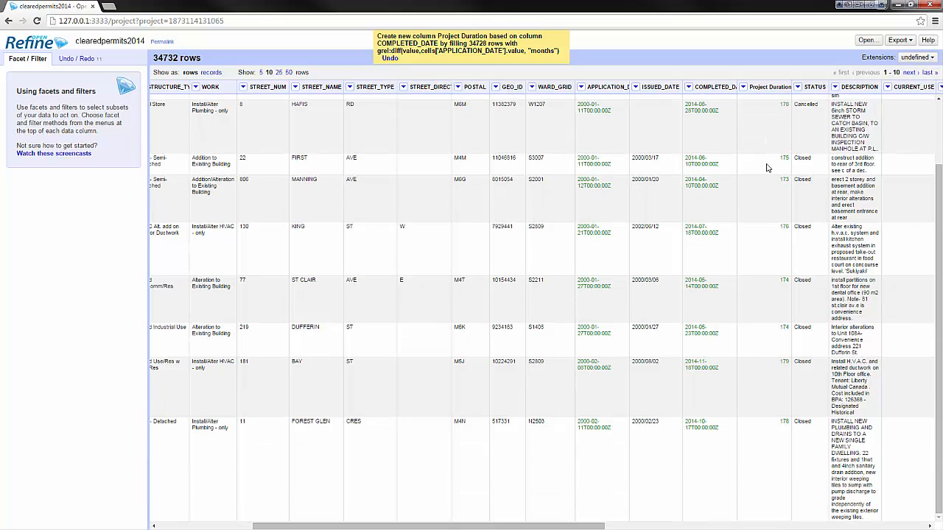
pyautogui.moveTo(767, 168)
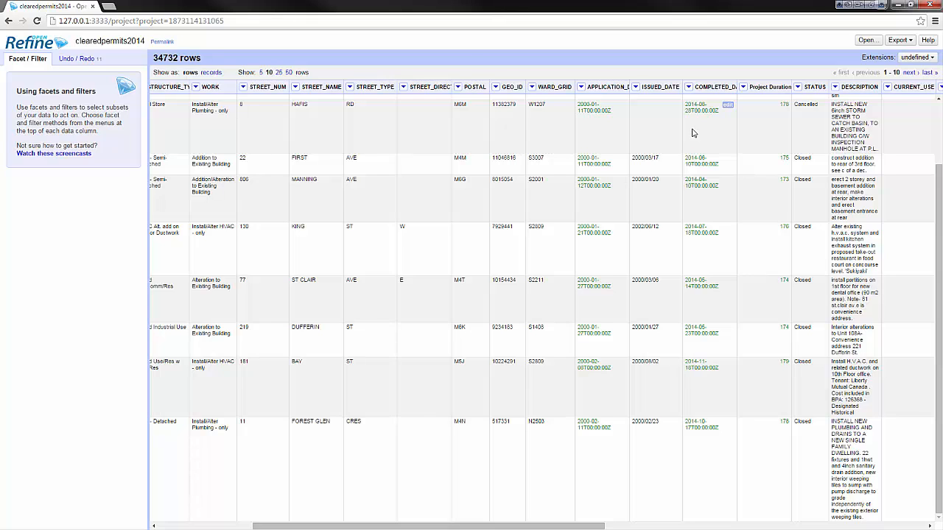
pyautogui.click(689, 87)
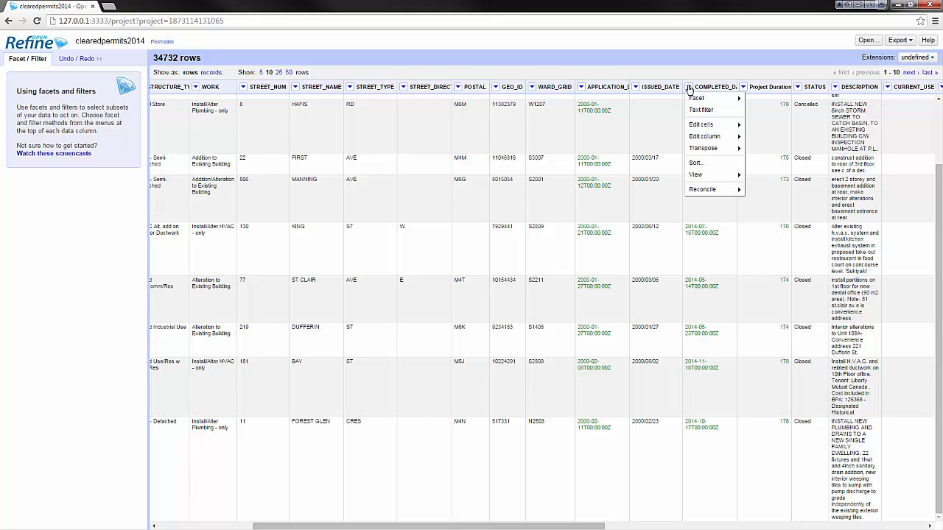
pyautogui.moveTo(703, 127)
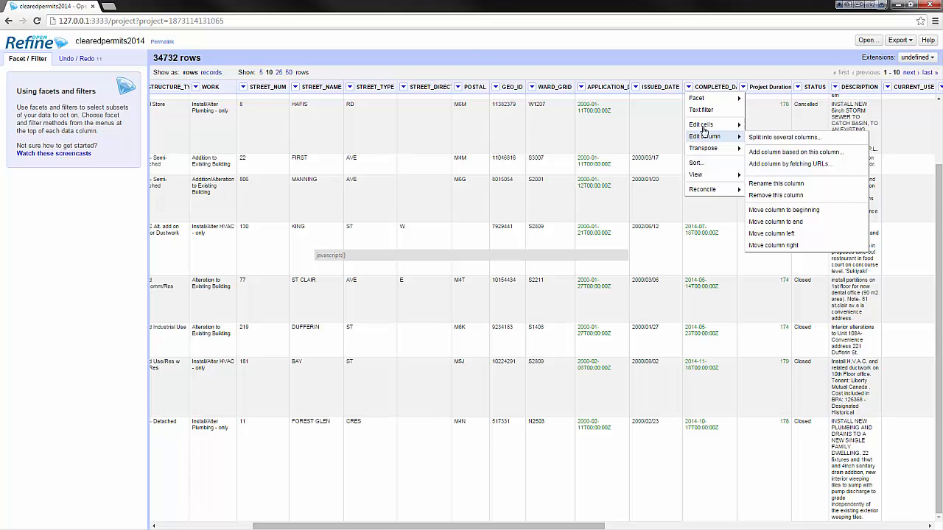
pyautogui.moveTo(735, 138)
pyautogui.click(777, 152)
pyautogui.click(405, 178)
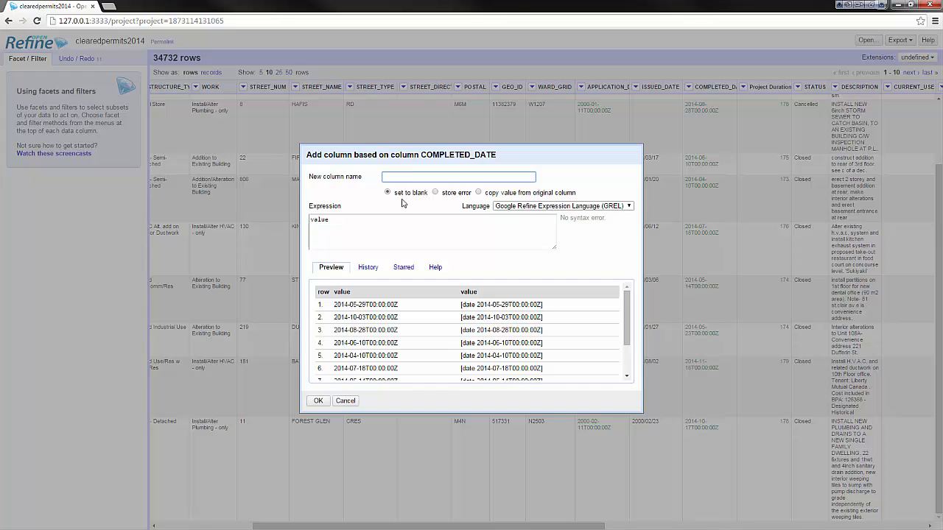
pyautogui.click(380, 225)
pyautogui.press('BackSpace')
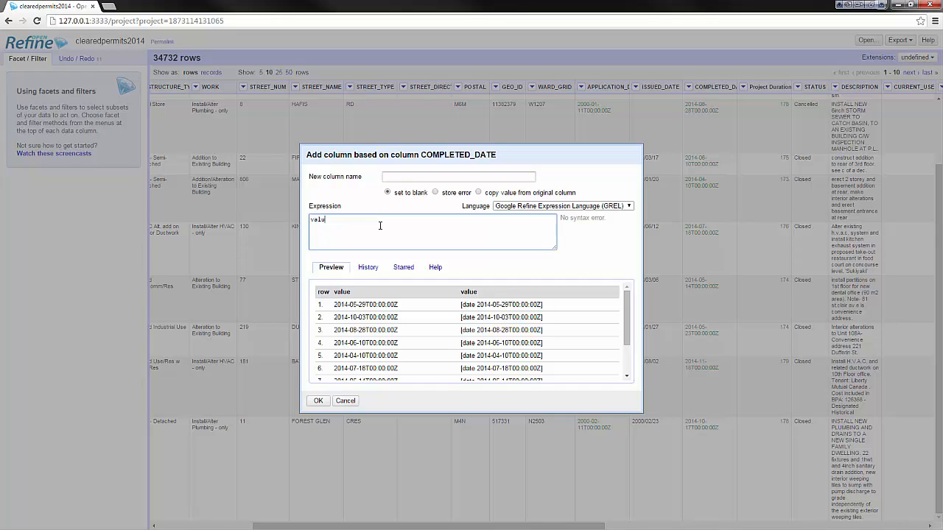
pyautogui.press('BackSpace')
pyautogui.press('BackSpace')
pyautogui.press('BackSpace')
pyautogui.press('BackSpace')
pyautogui.write('di')
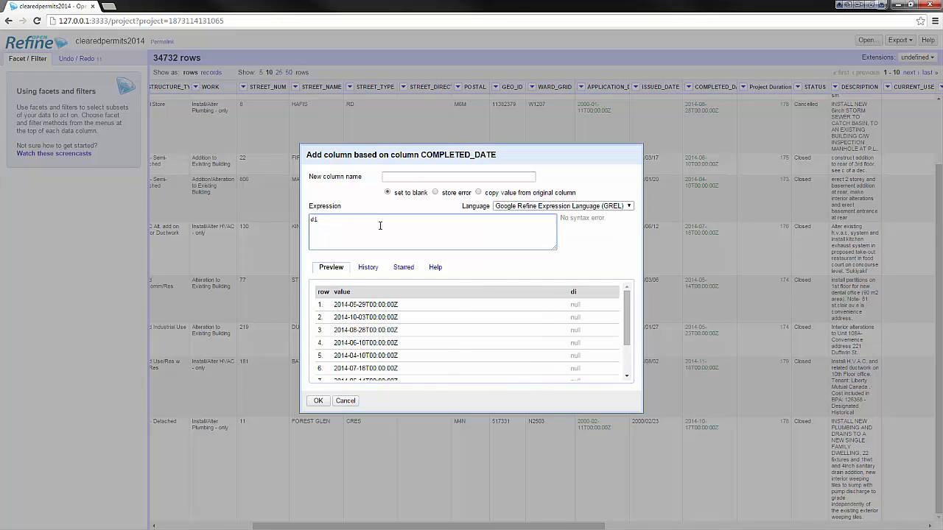
pyautogui.write('ff(now()')
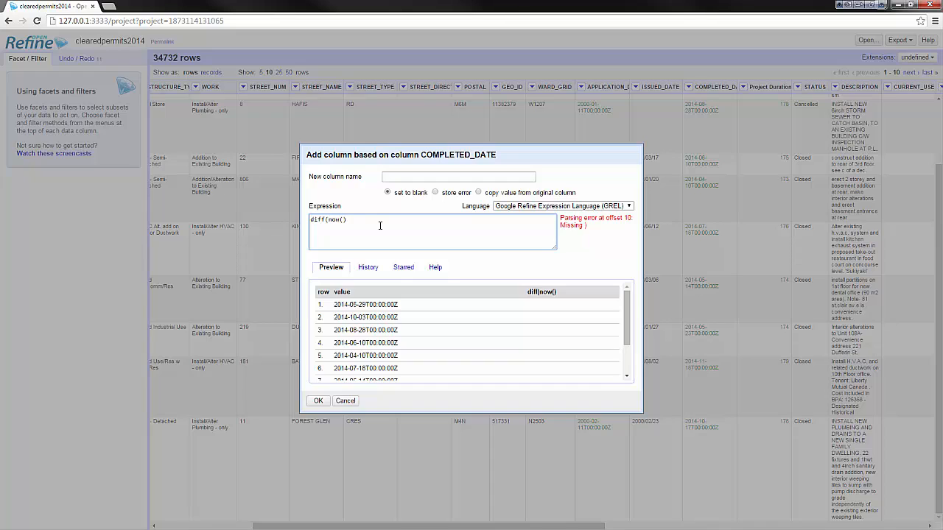
pyautogui.write(",value,'wee")
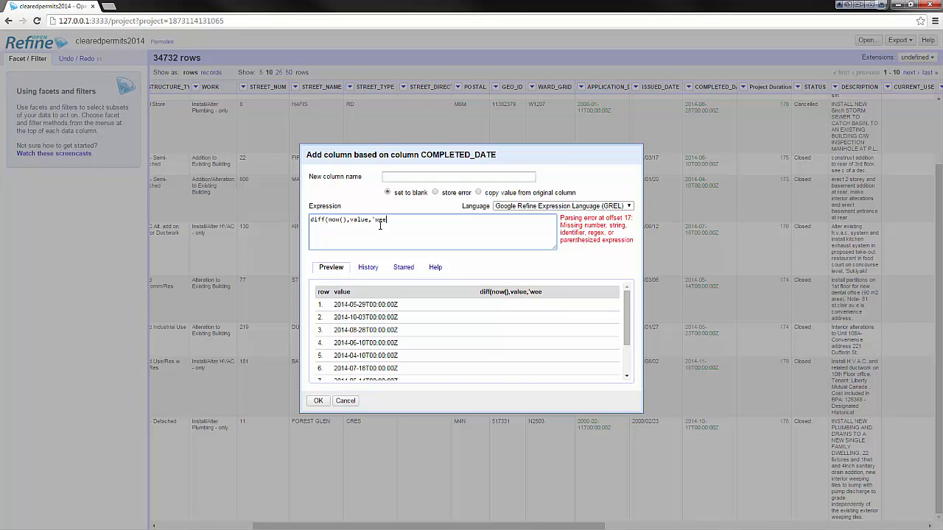
pyautogui.write("ks')")
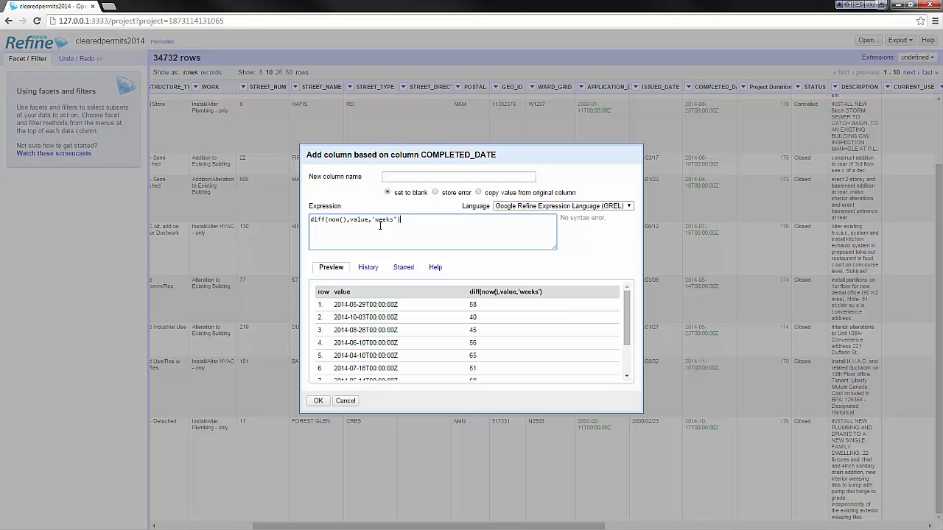
# Step: Name the new column Completed, review the previewed week values and create it
pyautogui.click(428, 176)
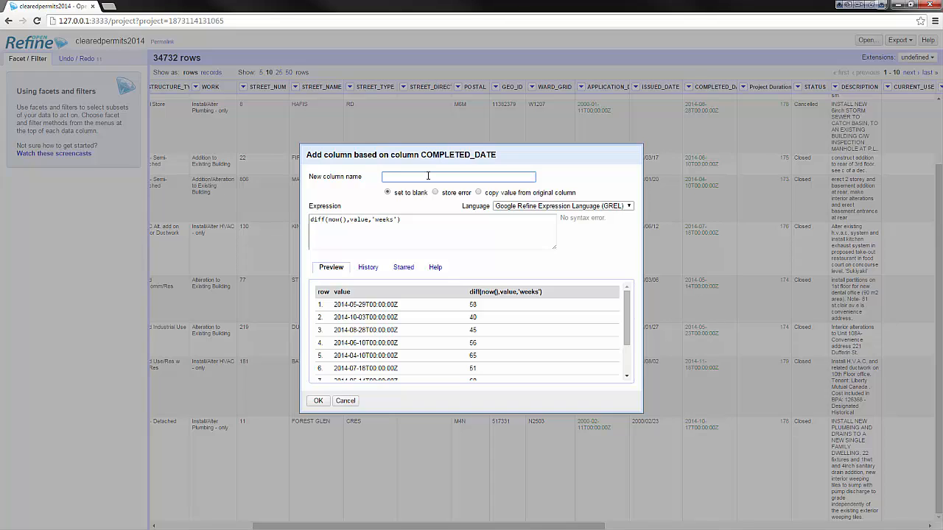
pyautogui.write('Completed')
pyautogui.moveTo(473, 303); pyautogui.dragTo(482, 304)
pyautogui.click(484, 307)
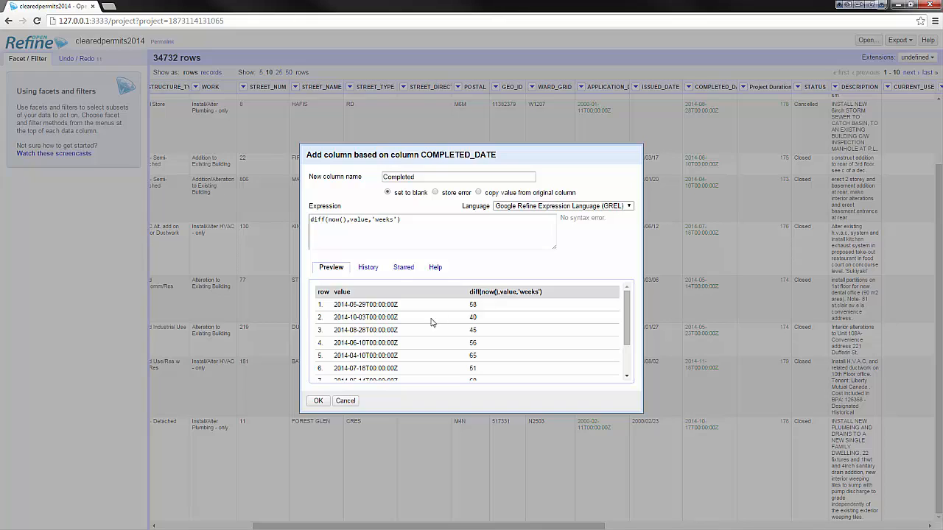
pyautogui.scroll(-2, 492, 322)
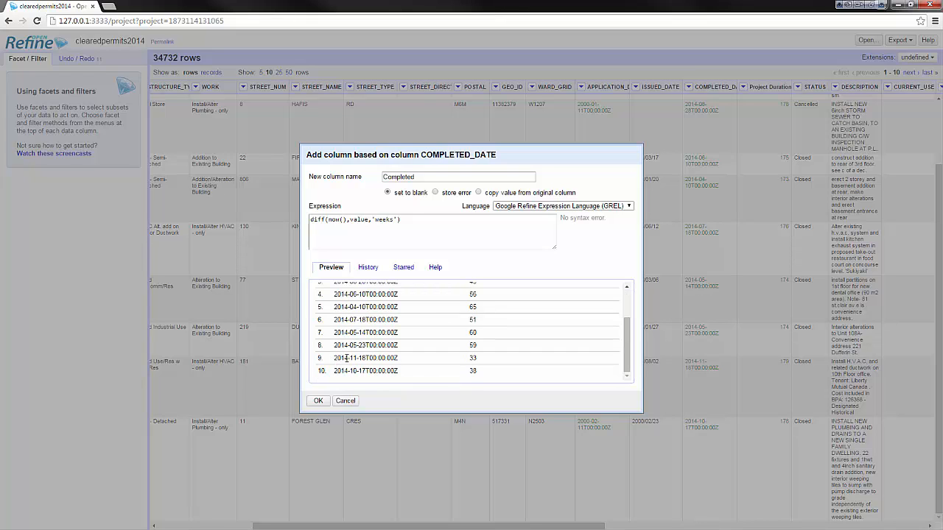
pyautogui.click(313, 402)
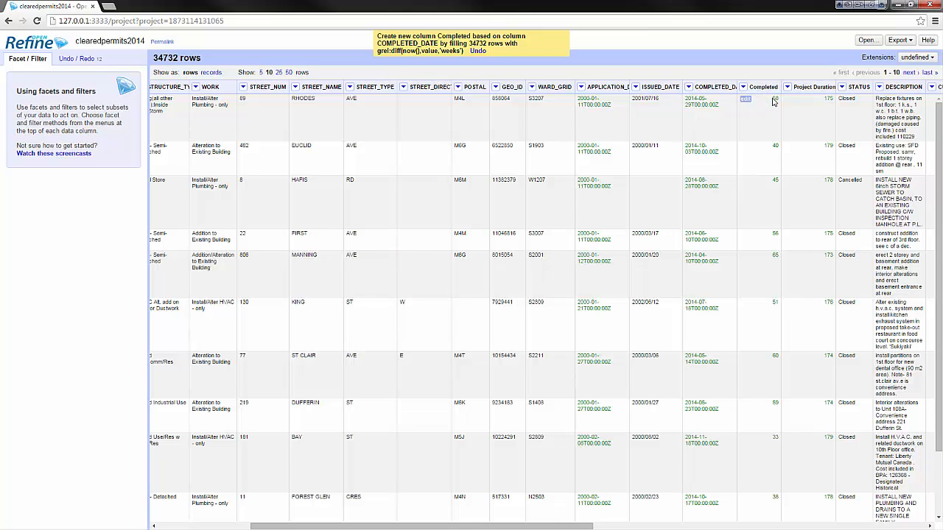
# Step: Open a custom cell transform on the Completed column and enter the expression value + 10
pyautogui.click(744, 87)
pyautogui.moveTo(759, 125)
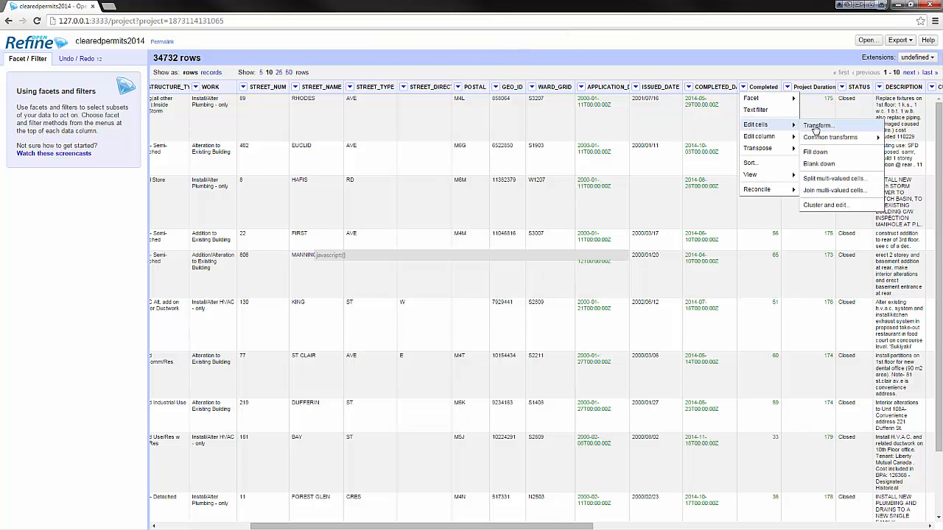
pyautogui.click(815, 127)
pyautogui.click(348, 190)
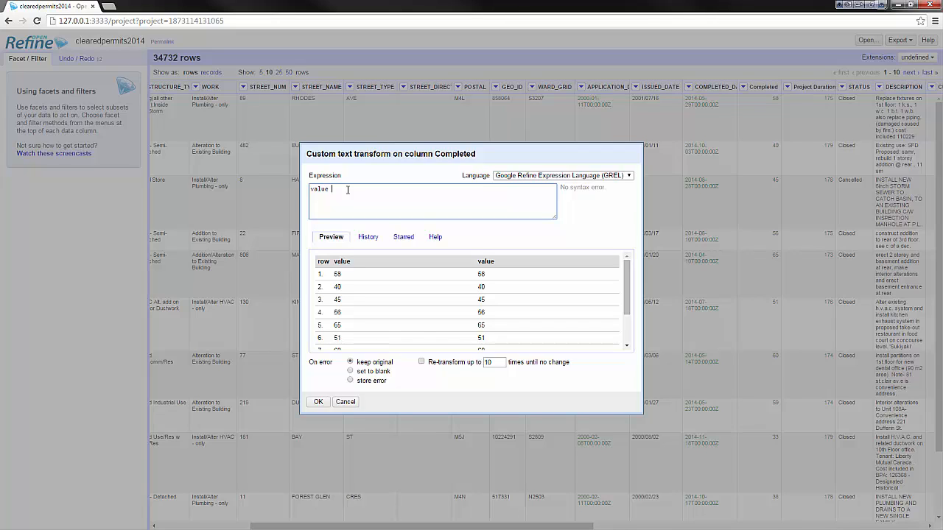
pyautogui.write('+')
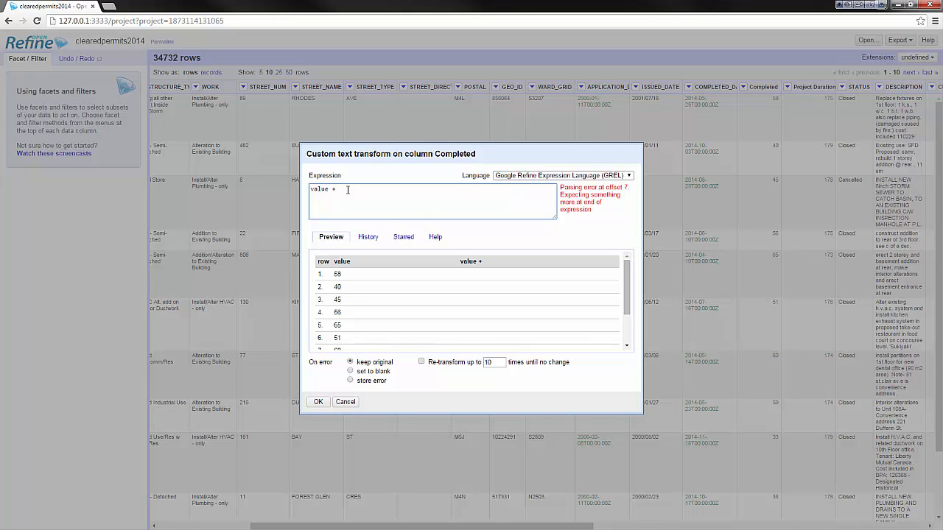
pyautogui.write(' 10')
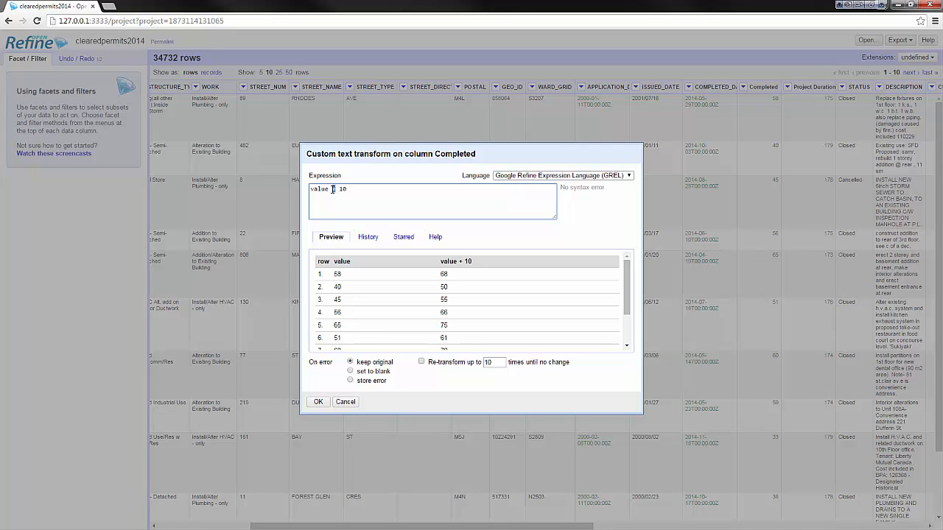
# Step: Change the transform expression to value *10 so that the Completed values are multiplied instead
pyautogui.write('-')
pyautogui.press('Delete')
pyautogui.write('*')
pyautogui.click(333, 189)
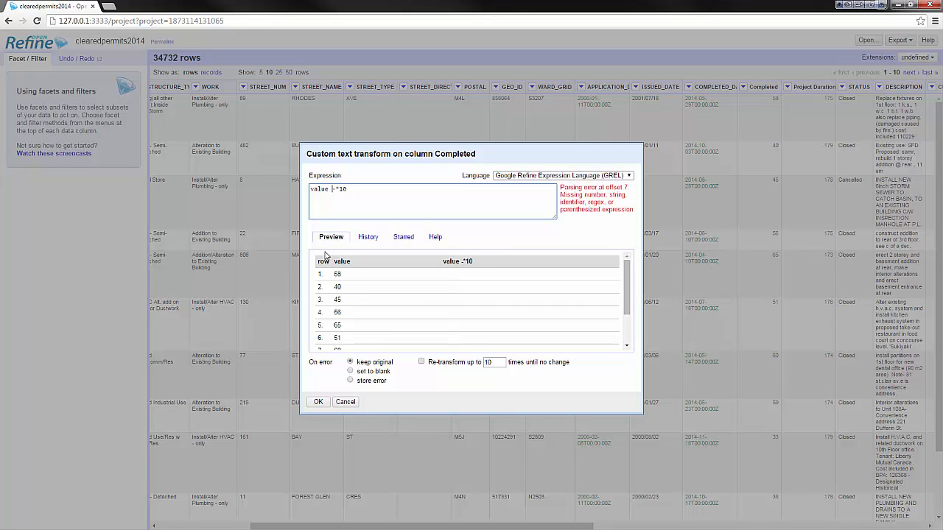
pyautogui.press('Delete')
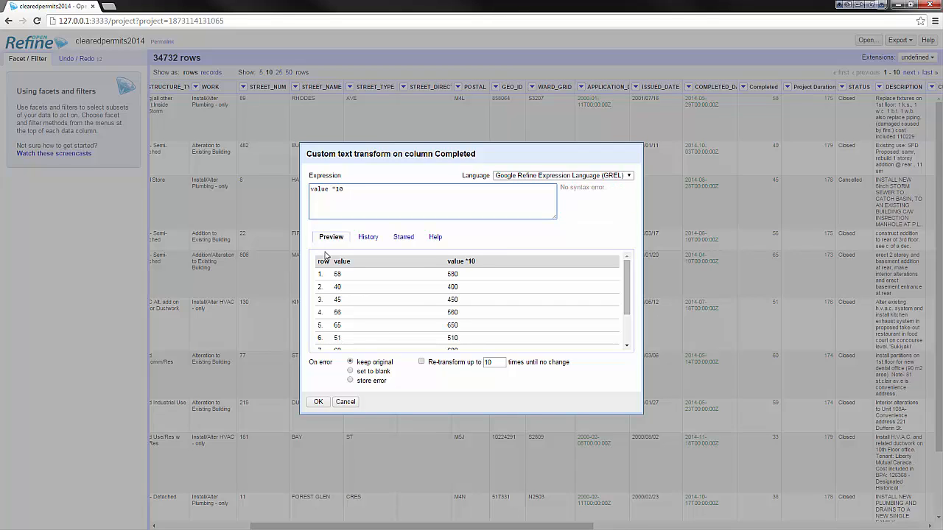